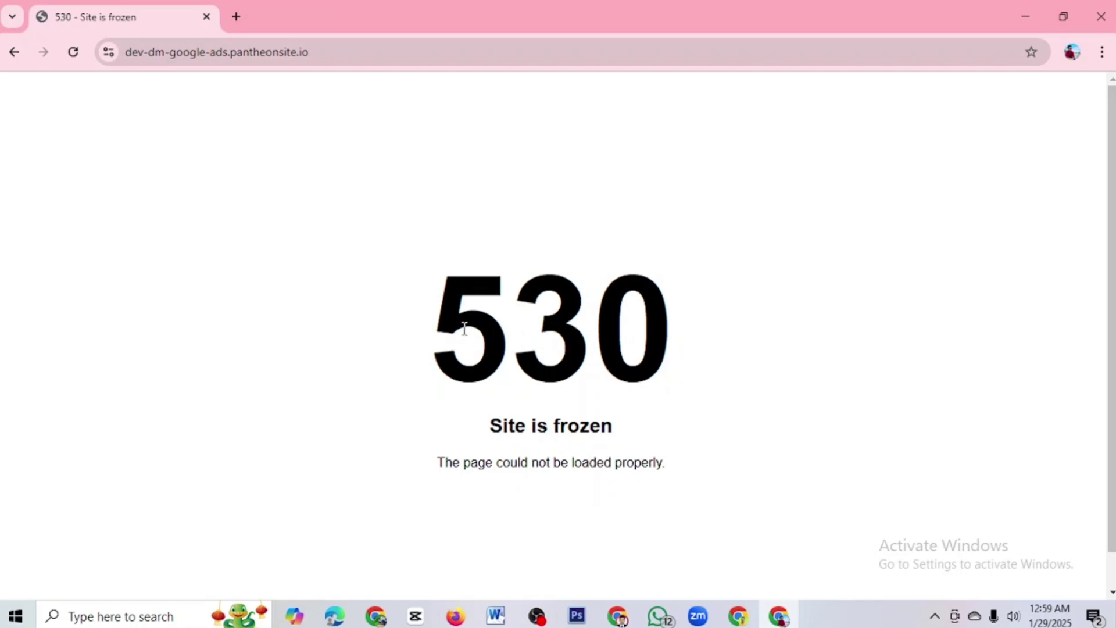
Open pantheon.io in a new browser tab and go to the account's dashboard.
{"action": "left_click", "coordinate": [237, 19]}
{"action": "left_click", "coordinate": [248, 55]}
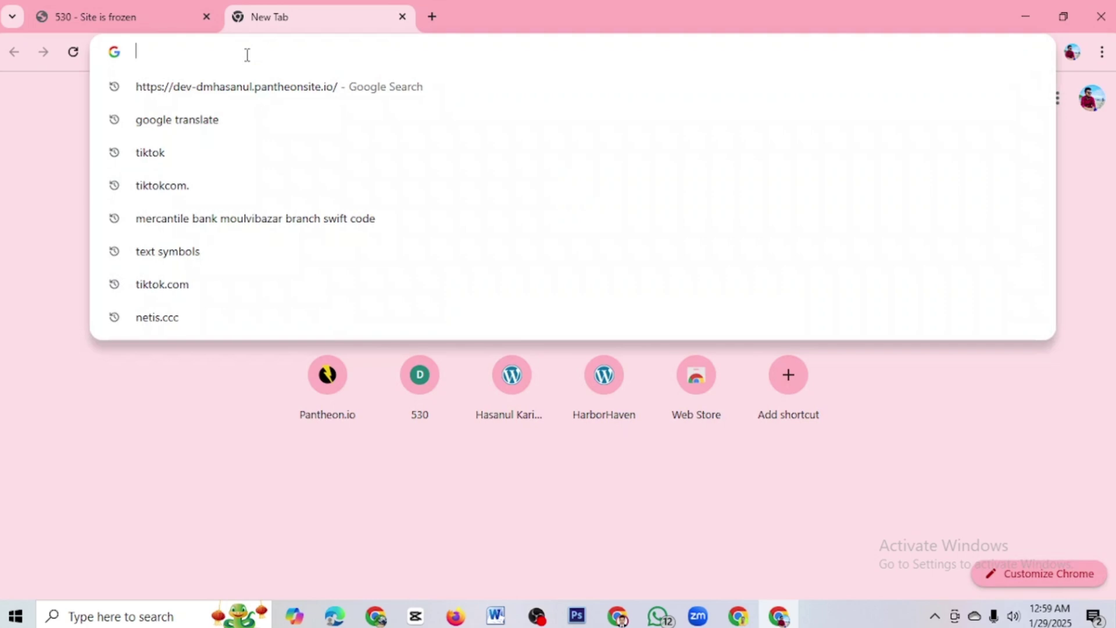
{"action": "type", "text": "panth"}
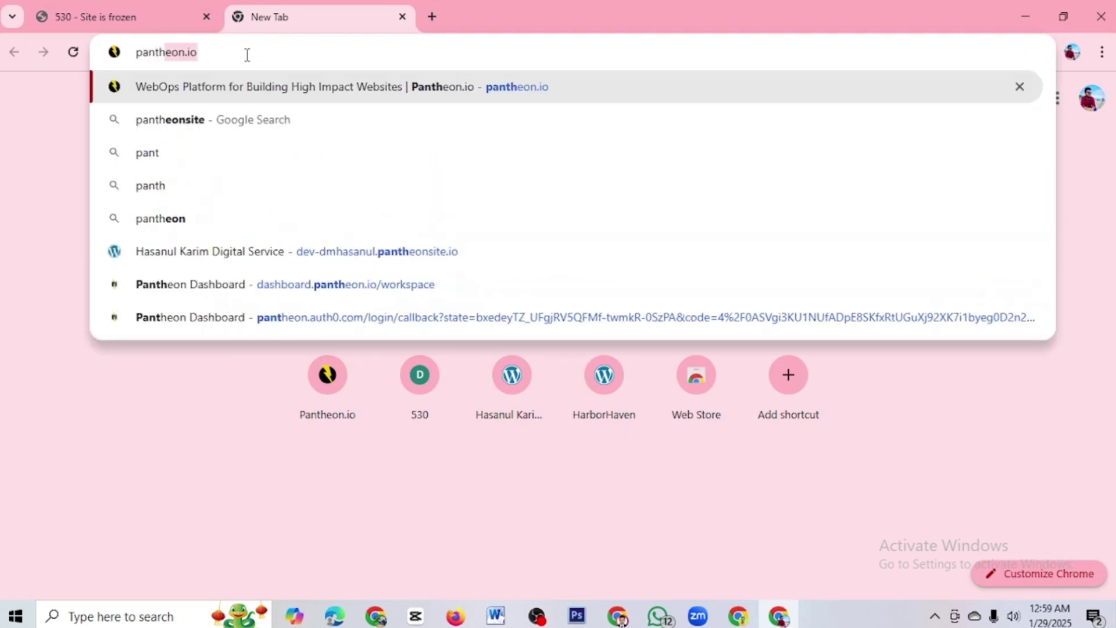
{"action": "type", "text": "eo"}
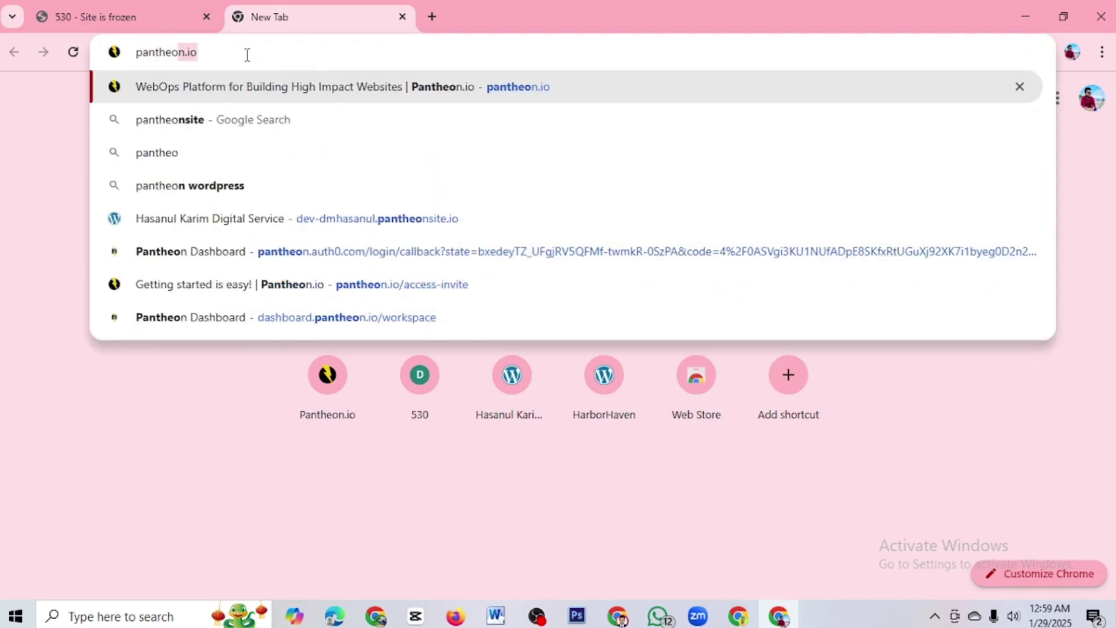
{"action": "key", "text": "Return"}
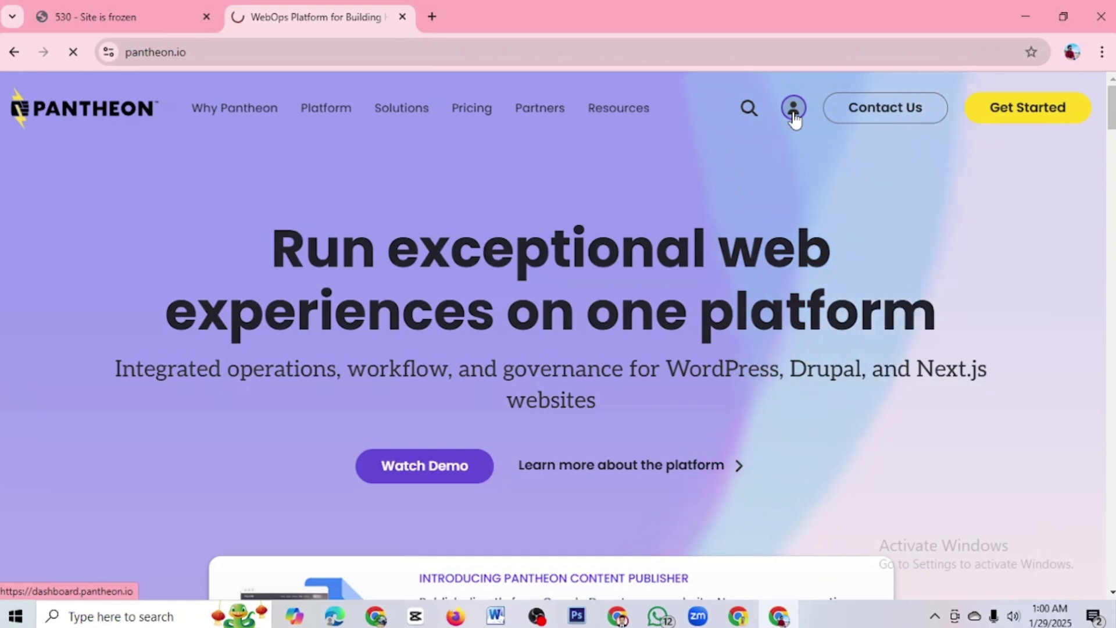
{"action": "left_click", "coordinate": [794, 110]}
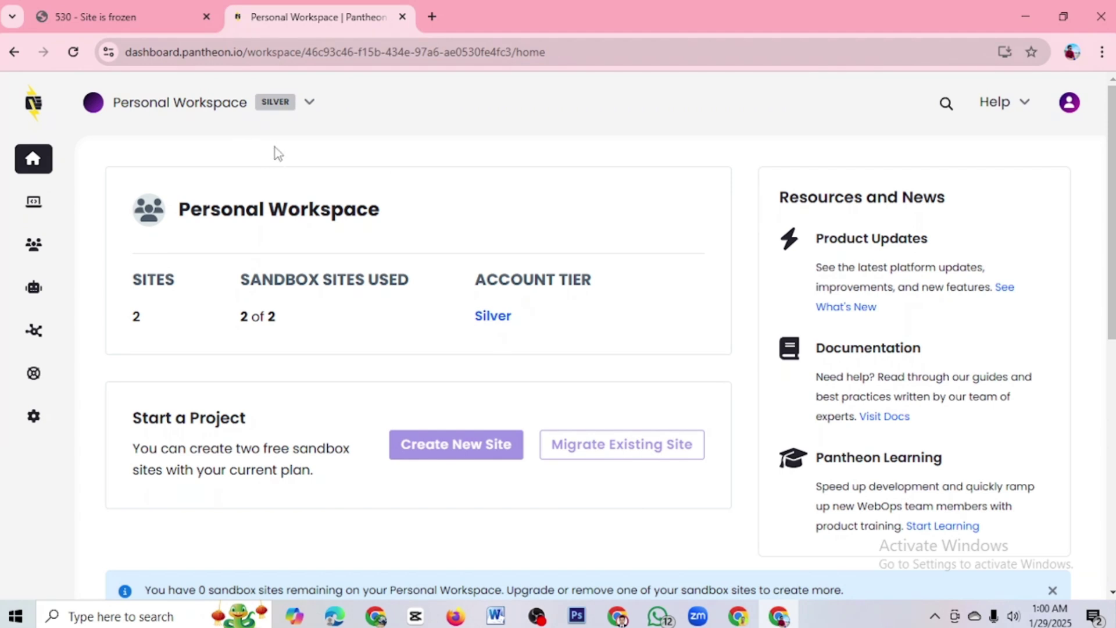
Open the frozen hasanonline site from the workspace's site list and unfreeze it.
{"action": "mouse_move", "coordinate": [34, 203]}
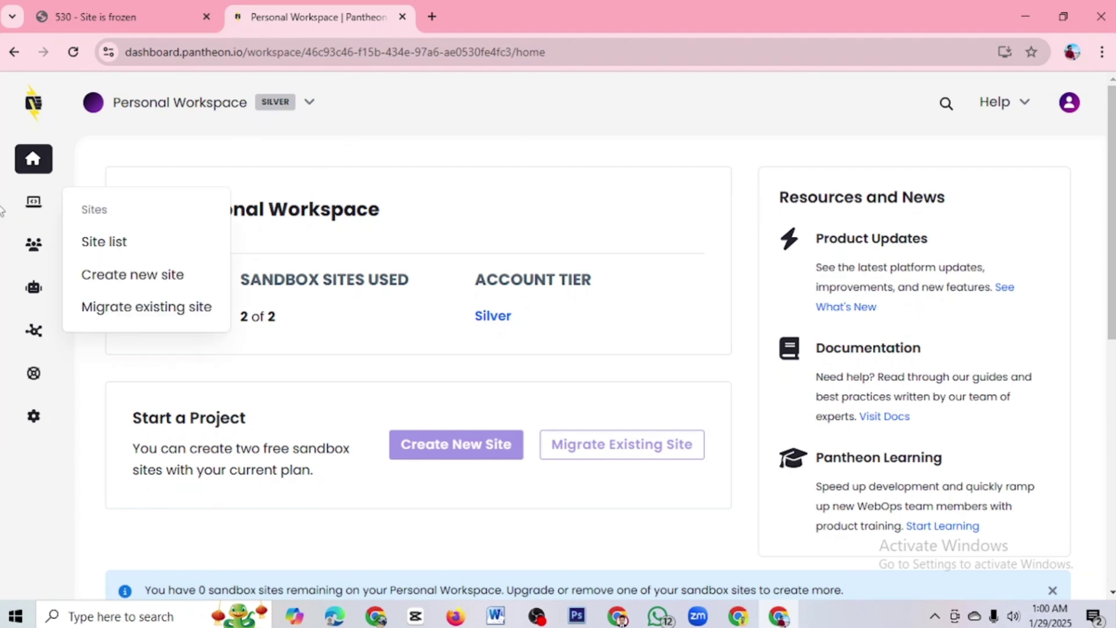
{"action": "left_click", "coordinate": [105, 244]}
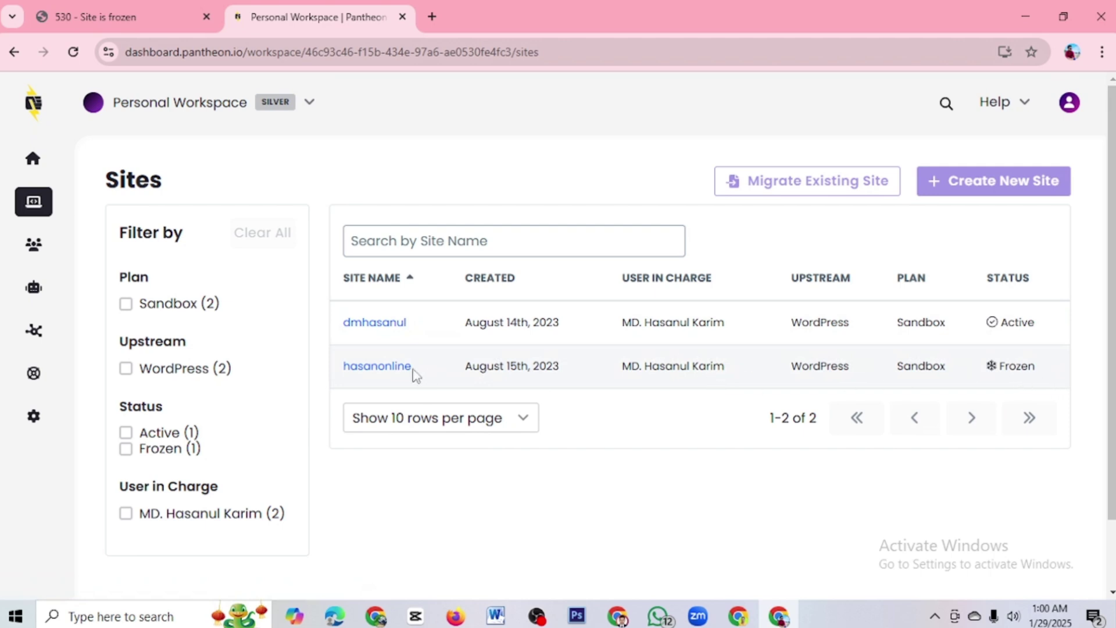
{"action": "left_click", "coordinate": [359, 371]}
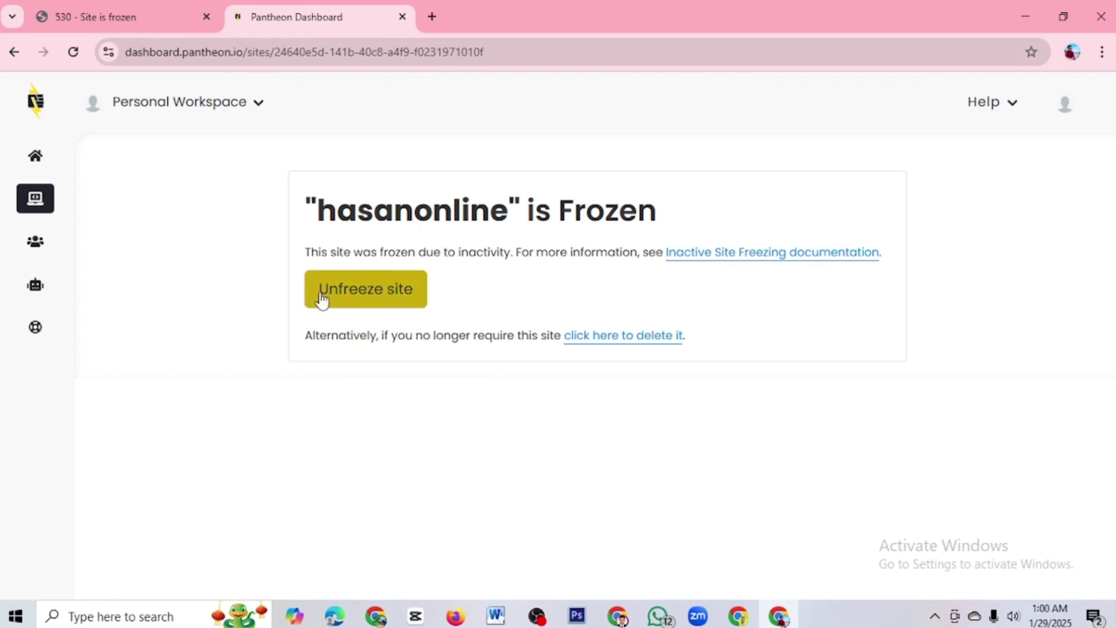
{"action": "left_click", "coordinate": [380, 291]}
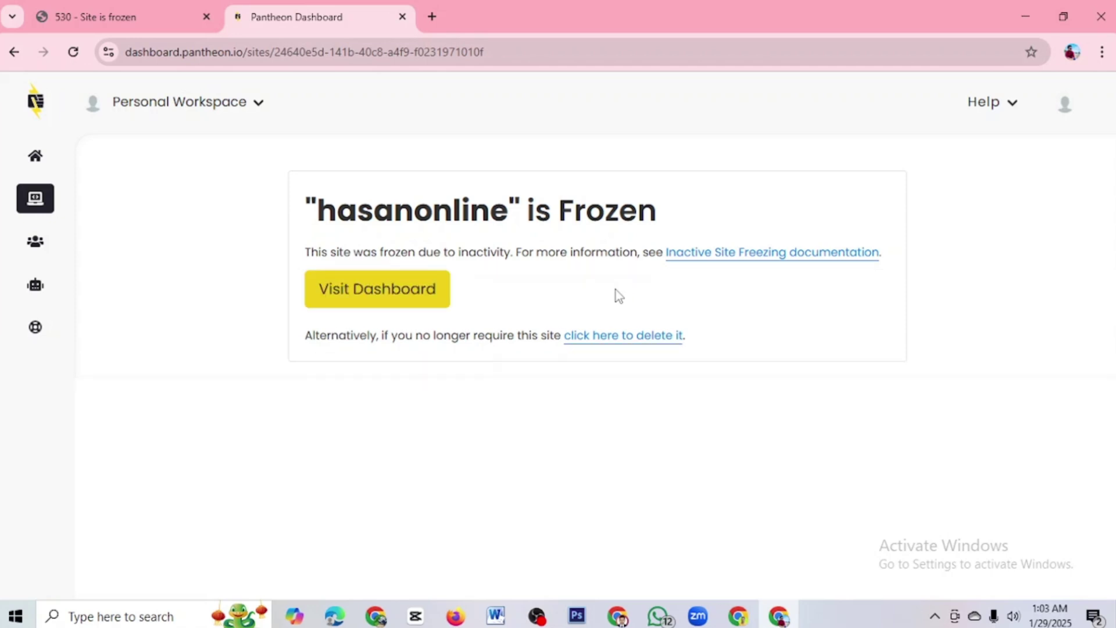
Go to the hasanonline site dashboard, visit its development site and reload the page.
{"action": "left_click", "coordinate": [357, 302]}
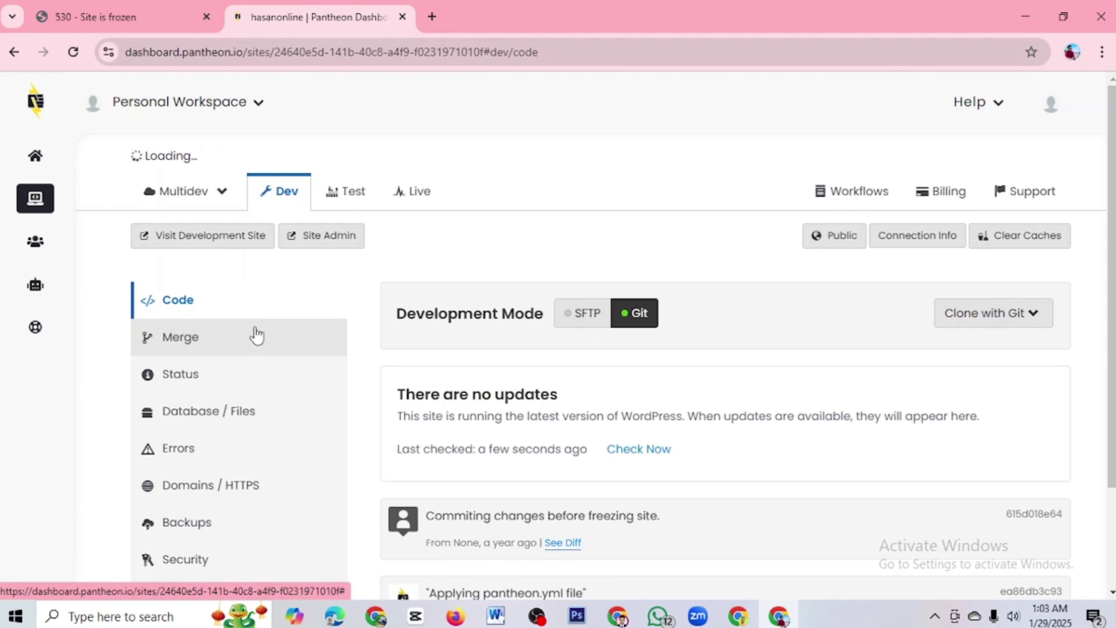
{"action": "left_click", "coordinate": [217, 273]}
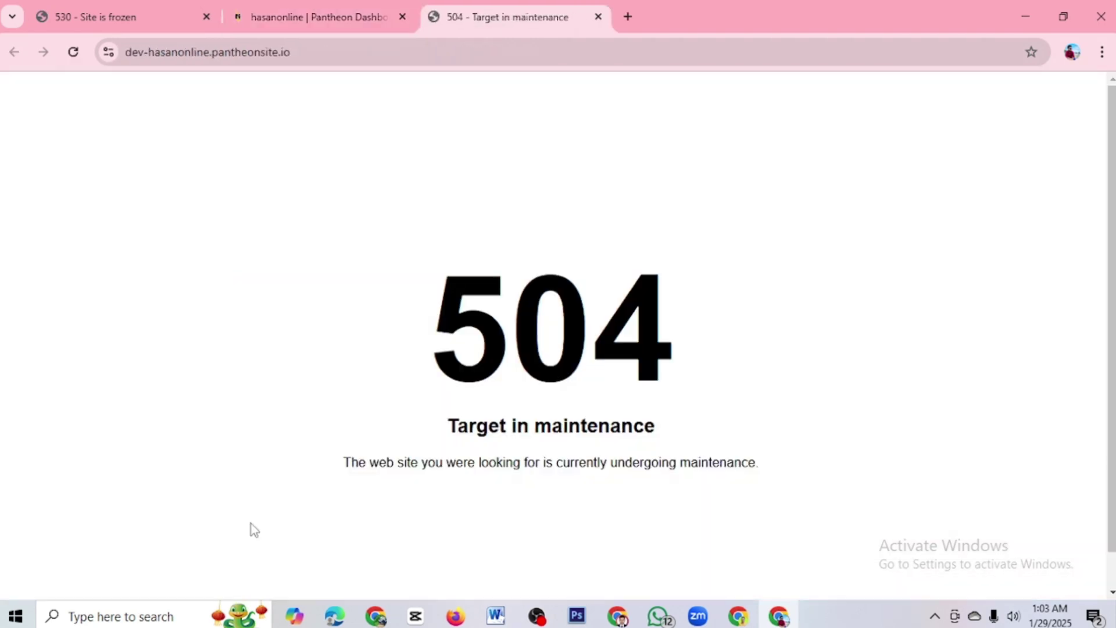
{"action": "left_click", "coordinate": [75, 52]}
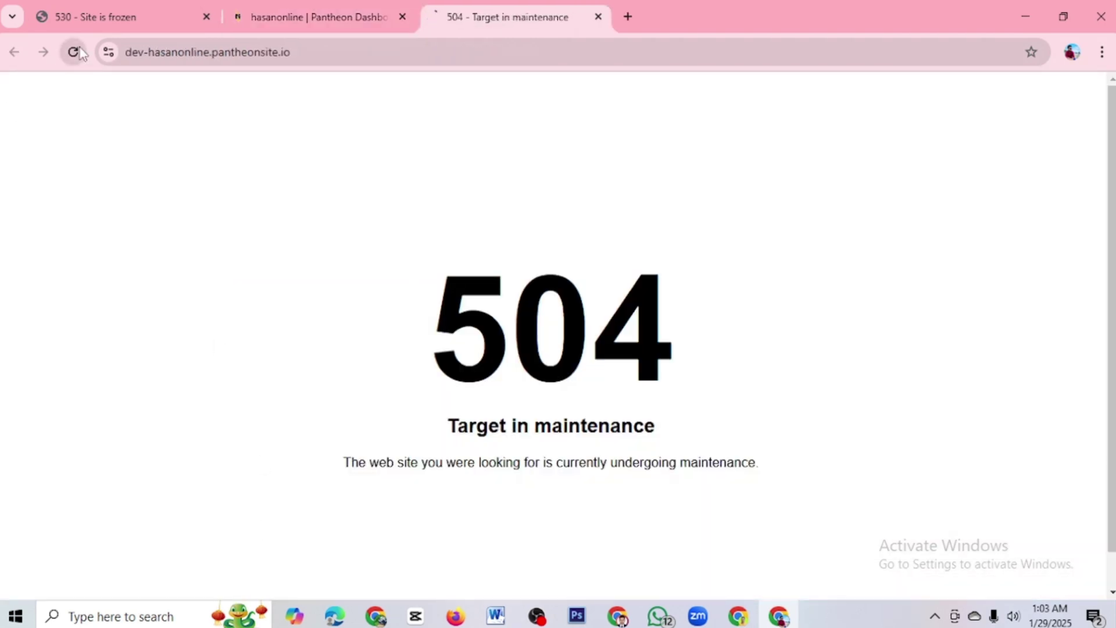
{"action": "left_click", "coordinate": [73, 51]}
Reload the hasanonline dashboard, visit the development site again and close the duplicate maintenance page.
{"action": "left_click", "coordinate": [298, 8]}
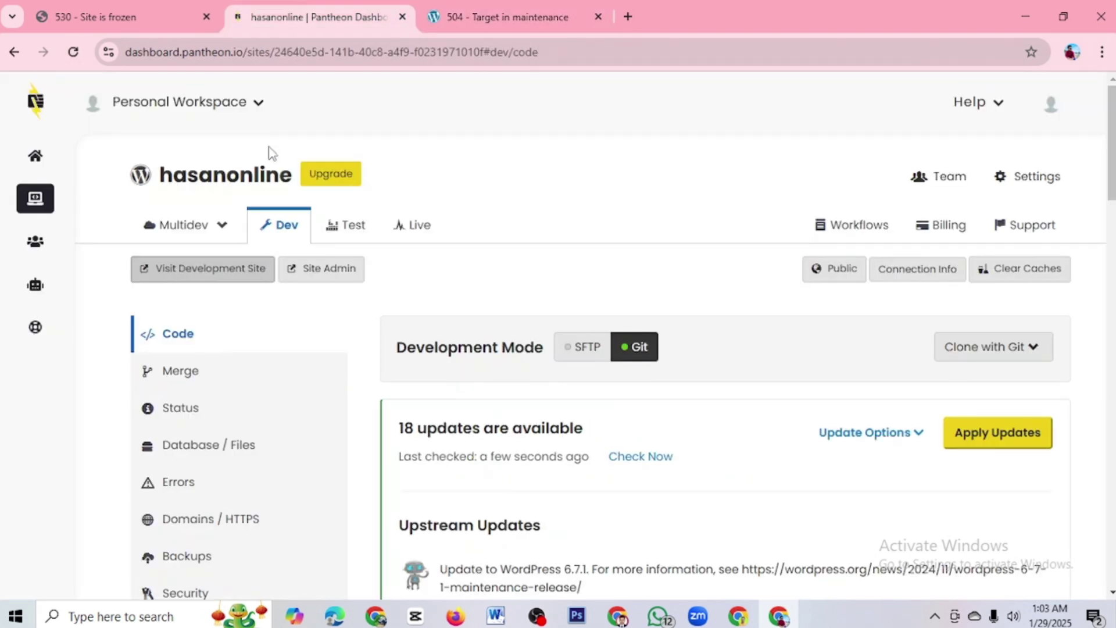
{"action": "left_click", "coordinate": [73, 52]}
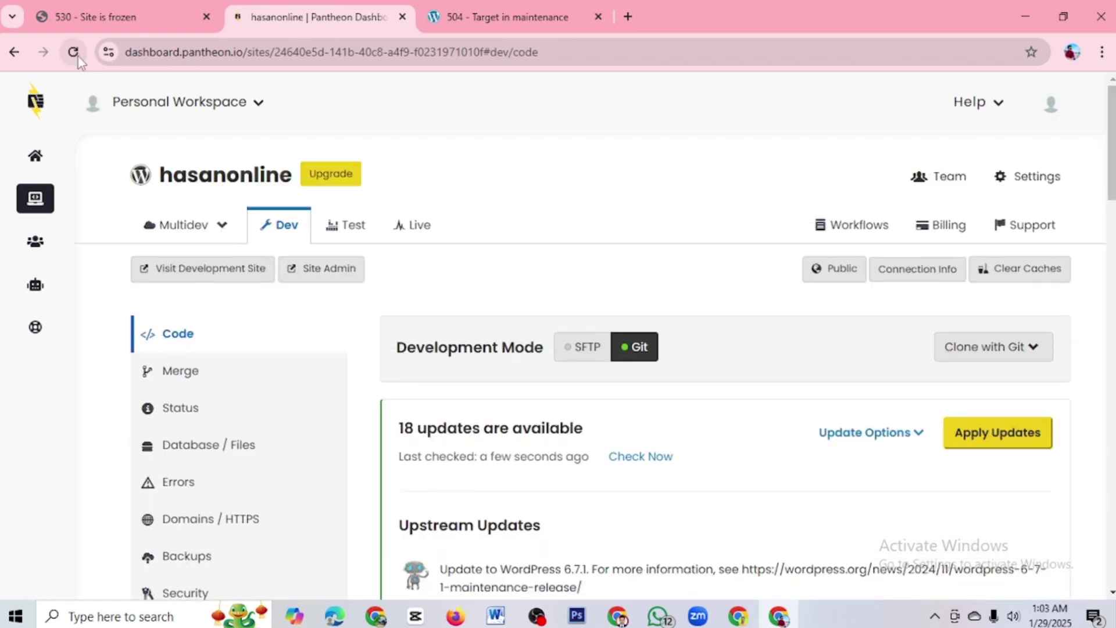
{"action": "left_click", "coordinate": [210, 272]}
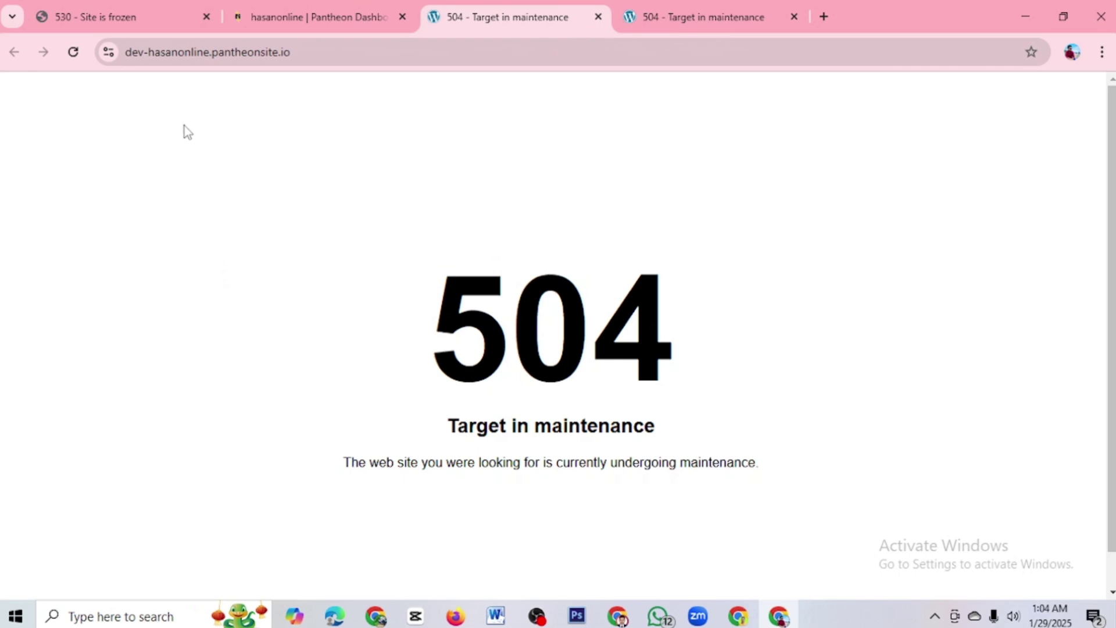
{"action": "left_click", "coordinate": [794, 16]}
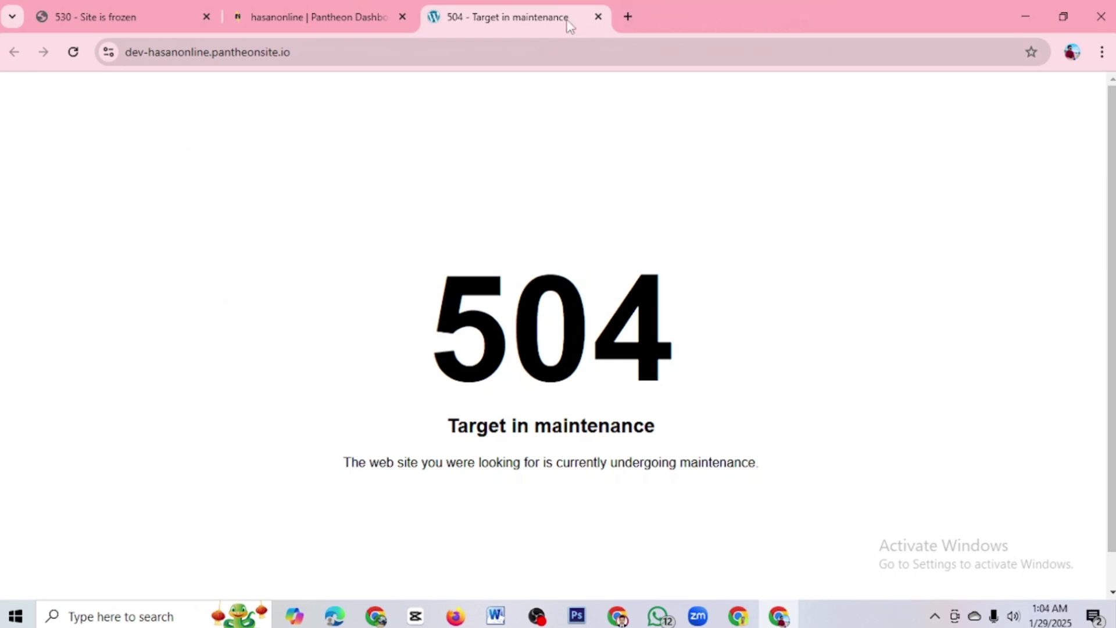
Recheck the dev-dm-google-ads.pantheonsite.io page by reloading it.
{"action": "left_click", "coordinate": [167, 18]}
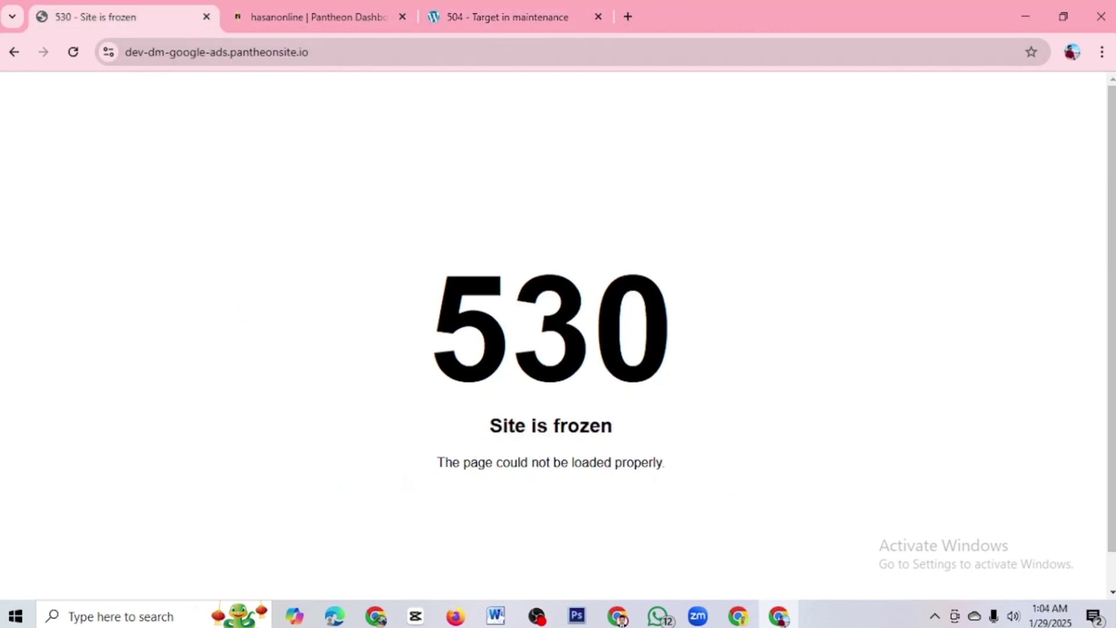
{"action": "left_click", "coordinate": [73, 54]}
{"action": "left_click", "coordinate": [73, 54]}
Open the WordPress admin login of hasanonline from its Pantheon dashboard and close the leftover maintenance page.
{"action": "left_click", "coordinate": [267, 14]}
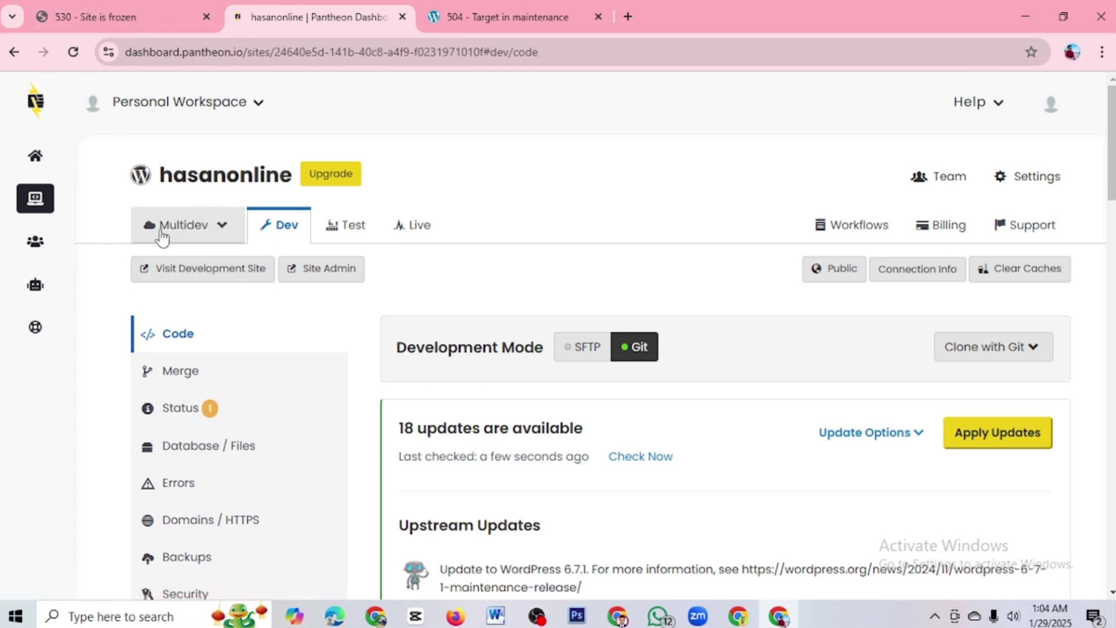
{"action": "left_click", "coordinate": [312, 269]}
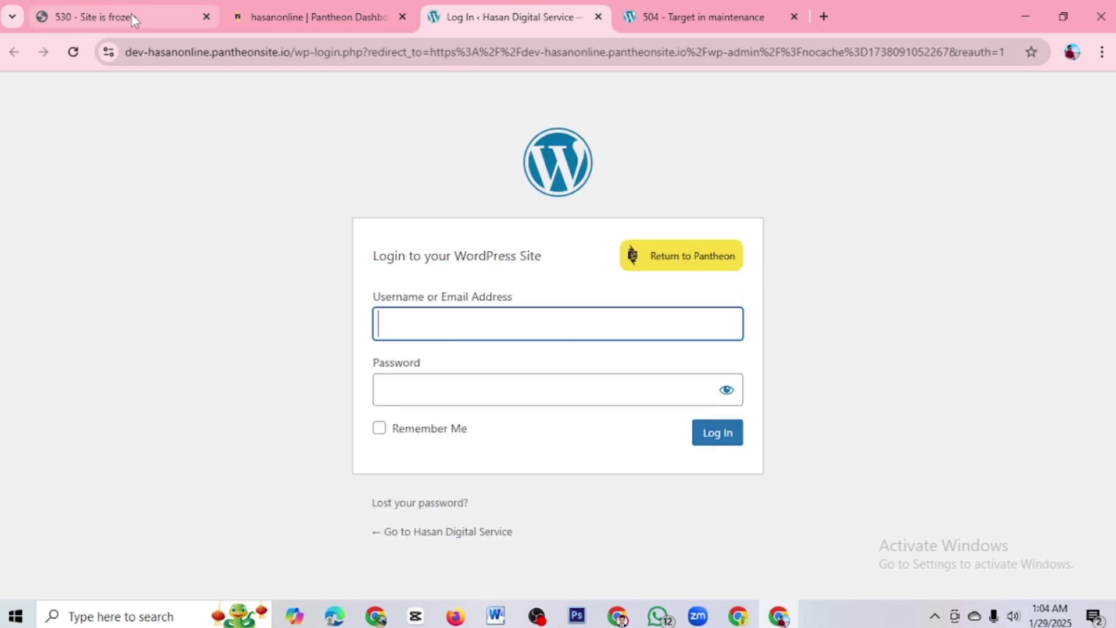
{"action": "left_click", "coordinate": [794, 17]}
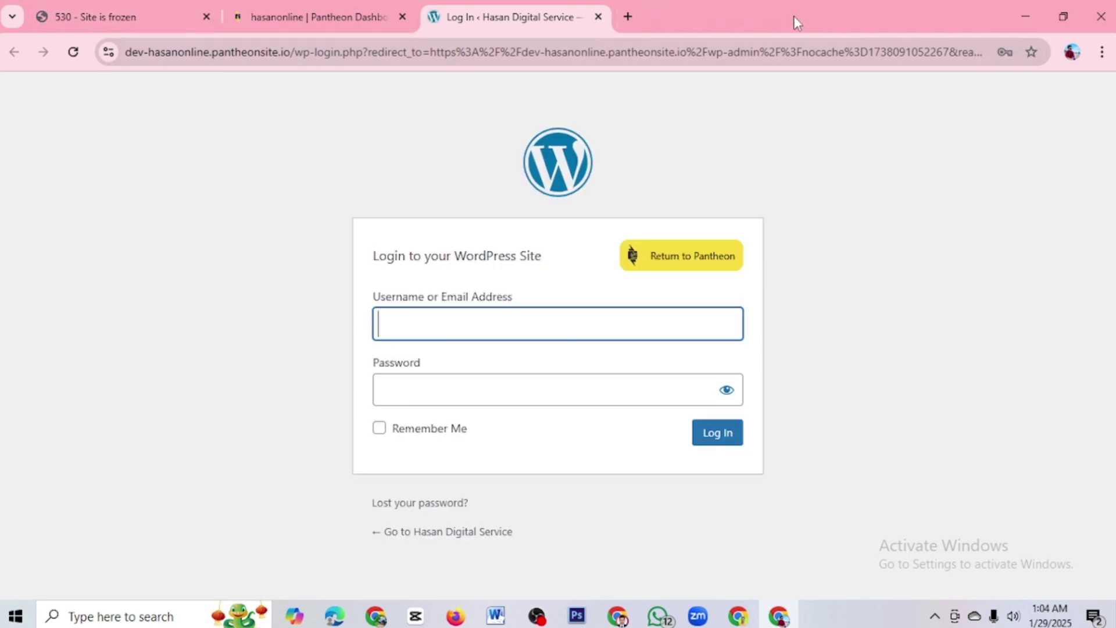
{"action": "left_click", "coordinate": [468, 323]}
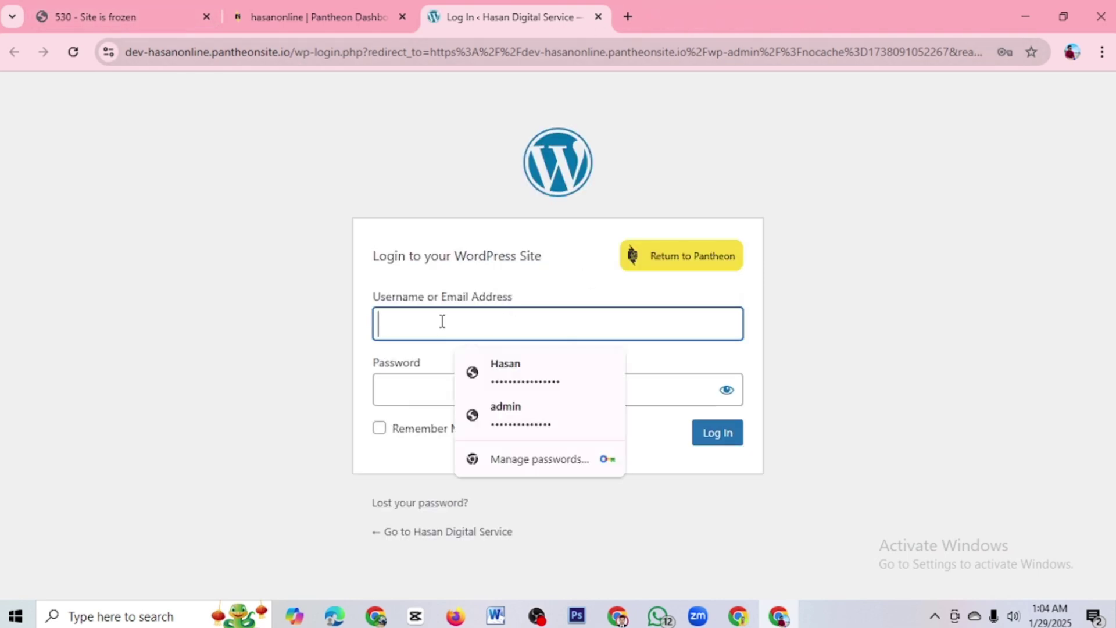
{"action": "left_click", "coordinate": [505, 366]}
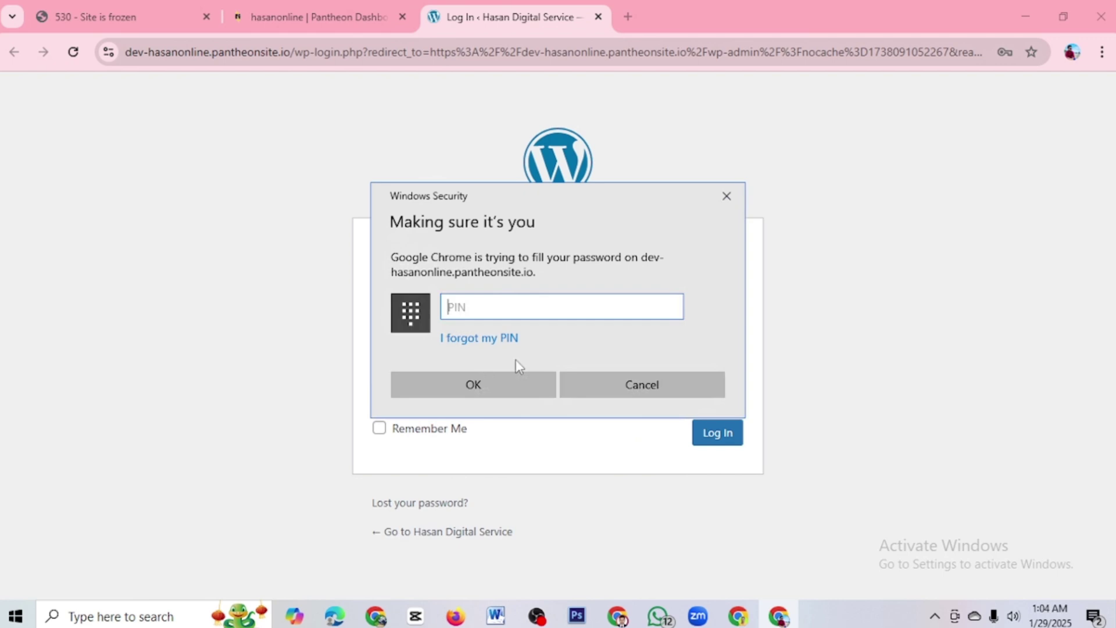
{"action": "left_click", "coordinate": [622, 383]}
Log in to WordPress with the saved admin credentials, authorizing with the Windows PIN, and choose to update the administration email.
{"action": "left_click", "coordinate": [396, 324]}
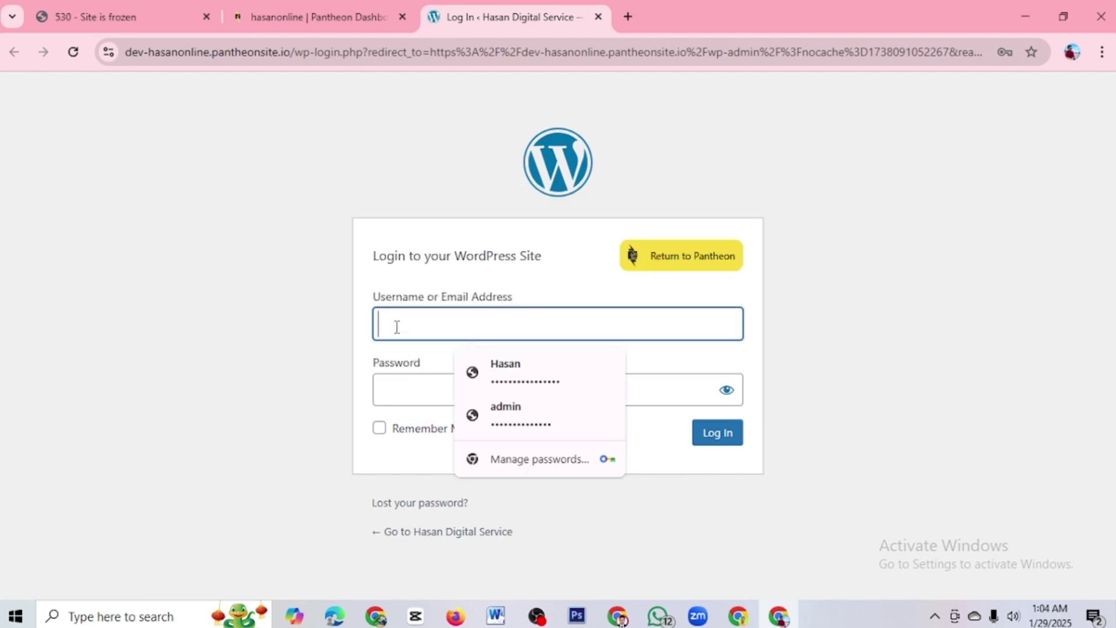
{"action": "left_click", "coordinate": [514, 414]}
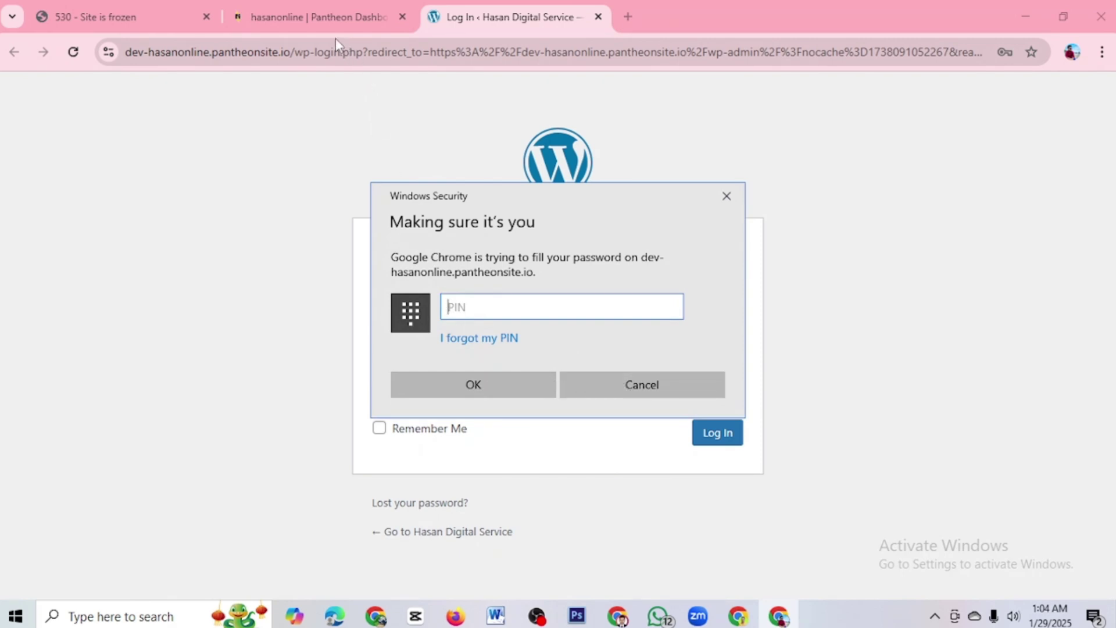
{"action": "type", "text": "********"}
{"action": "left_click", "coordinate": [461, 393]}
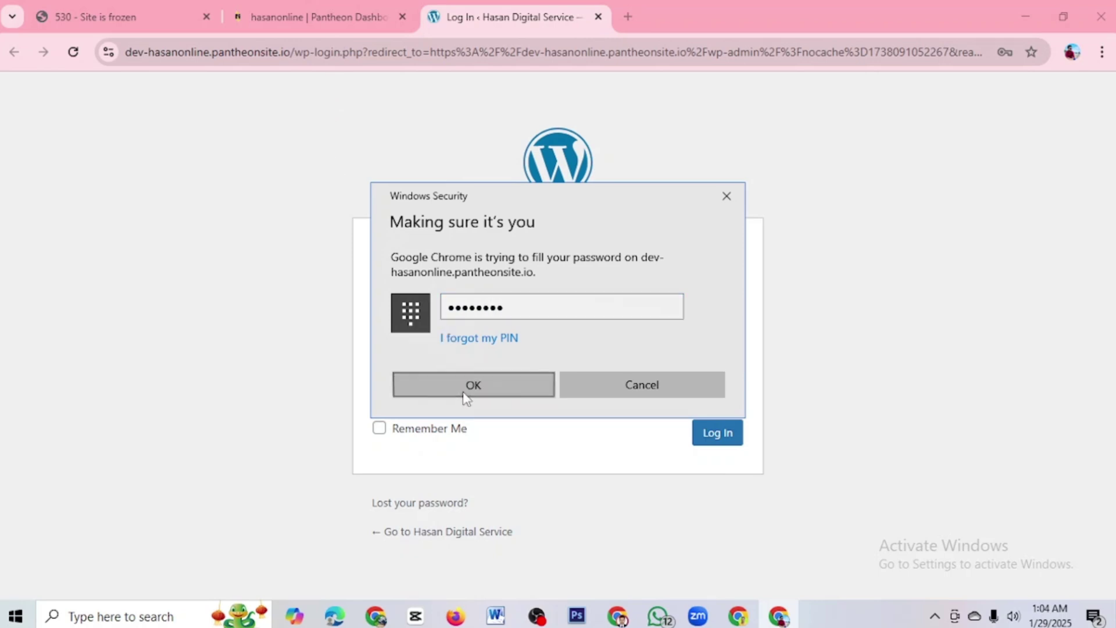
{"action": "left_click", "coordinate": [732, 442]}
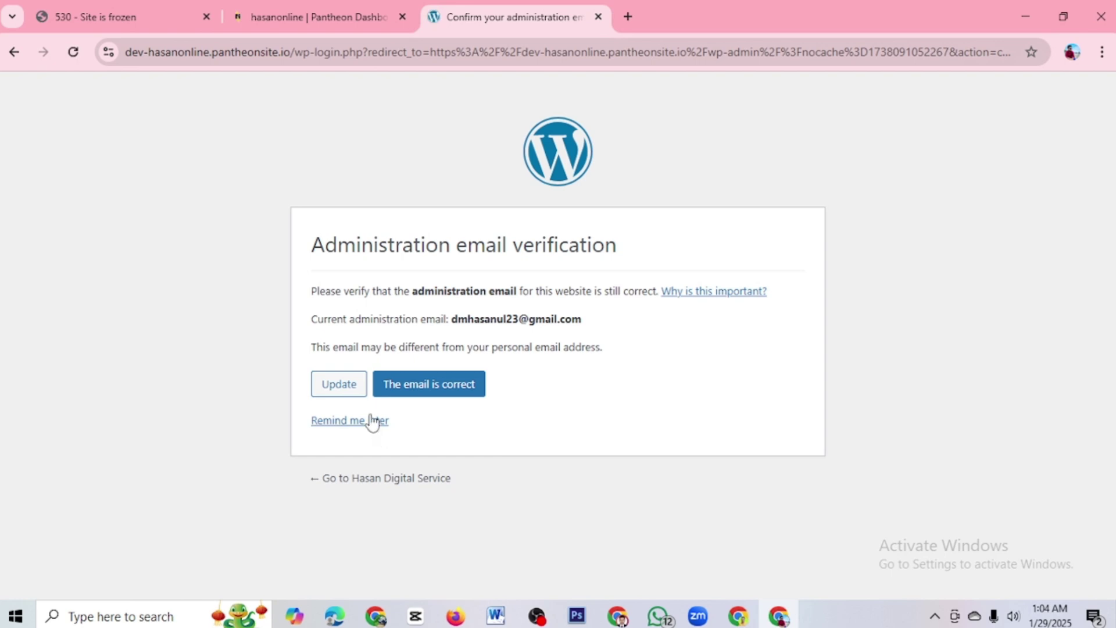
{"action": "left_click", "coordinate": [335, 396]}
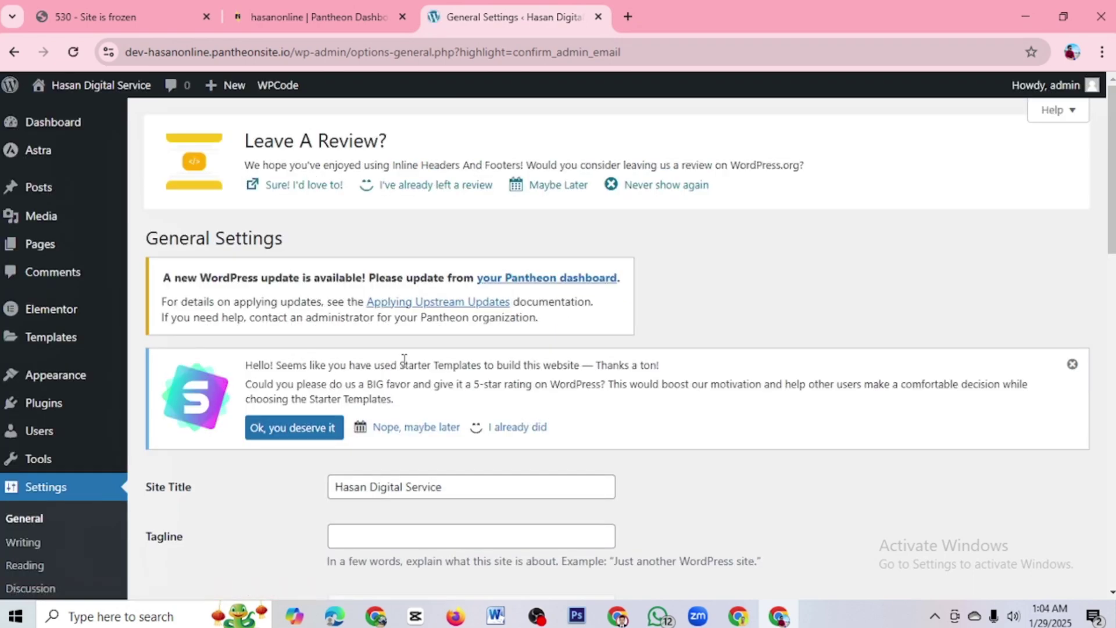
Visit the restored WordPress site's front page and look through its content.
{"action": "left_click", "coordinate": [75, 87]}
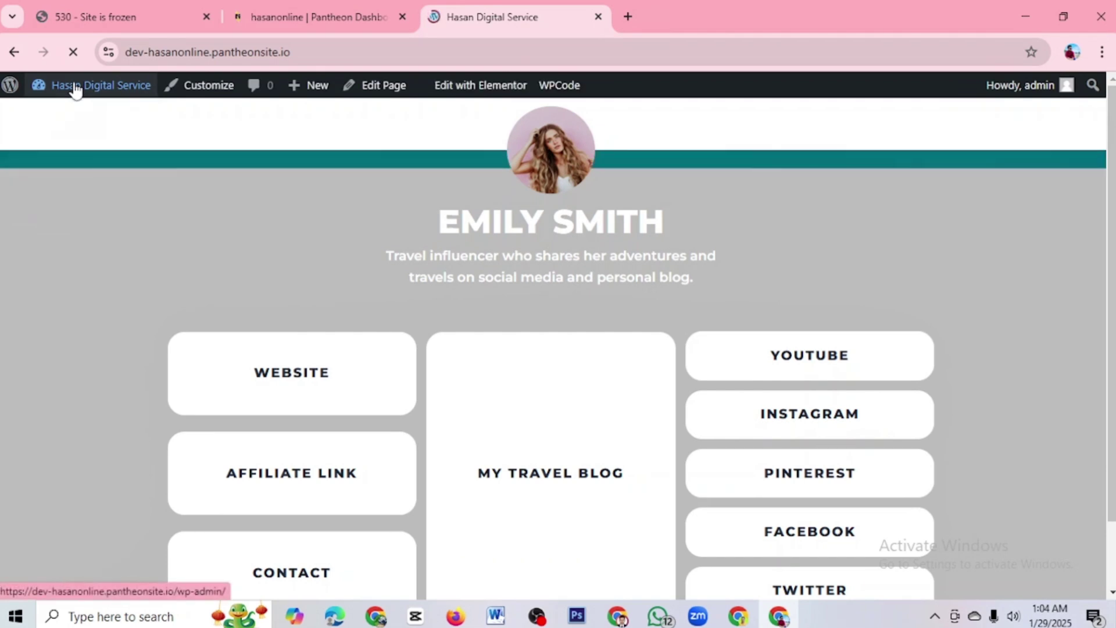
{"action": "scroll", "coordinate": [123, 430], "scroll_direction": "down", "scroll_amount": 3}
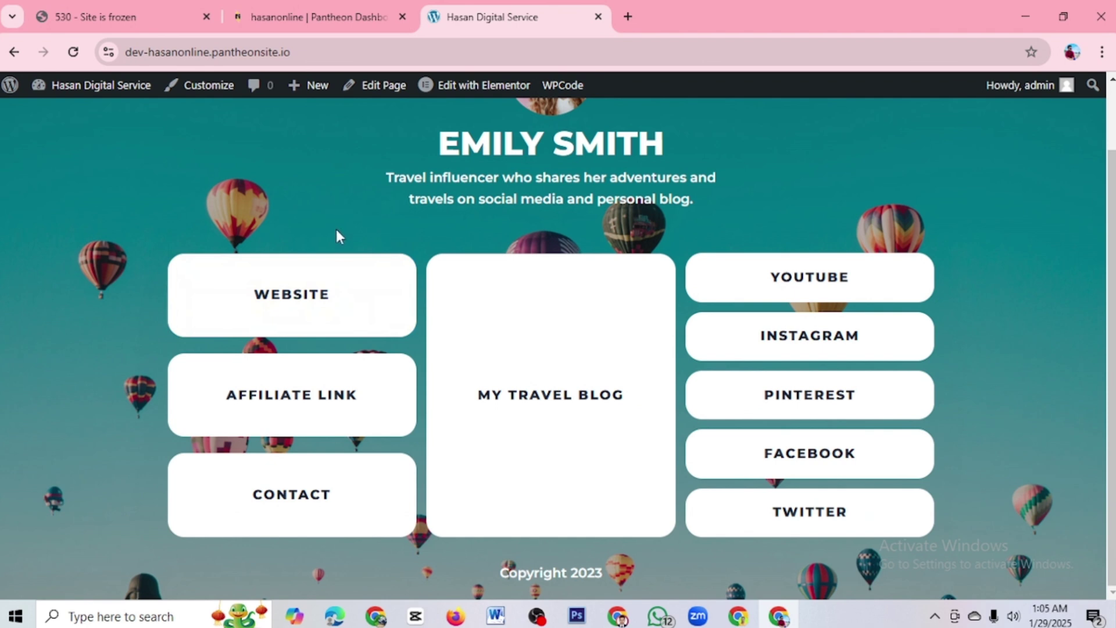
{"action": "scroll", "coordinate": [254, 250], "scroll_direction": "up", "scroll_amount": 1}
{"action": "scroll", "coordinate": [251, 241], "scroll_direction": "down", "scroll_amount": 1}
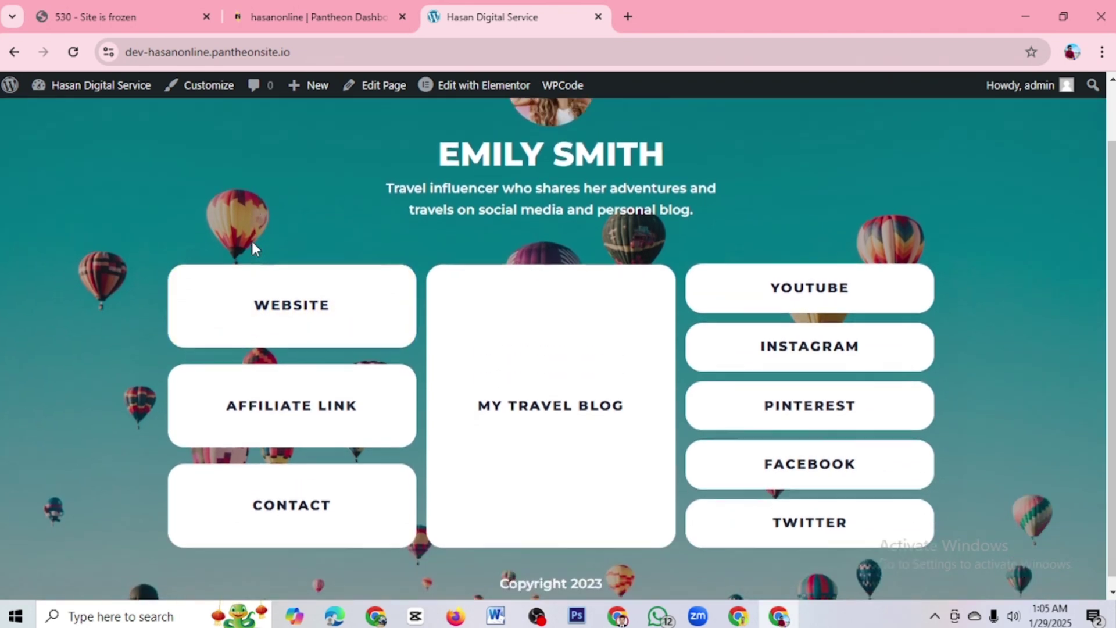
{"action": "scroll", "coordinate": [252, 247], "scroll_direction": "up", "scroll_amount": 1}
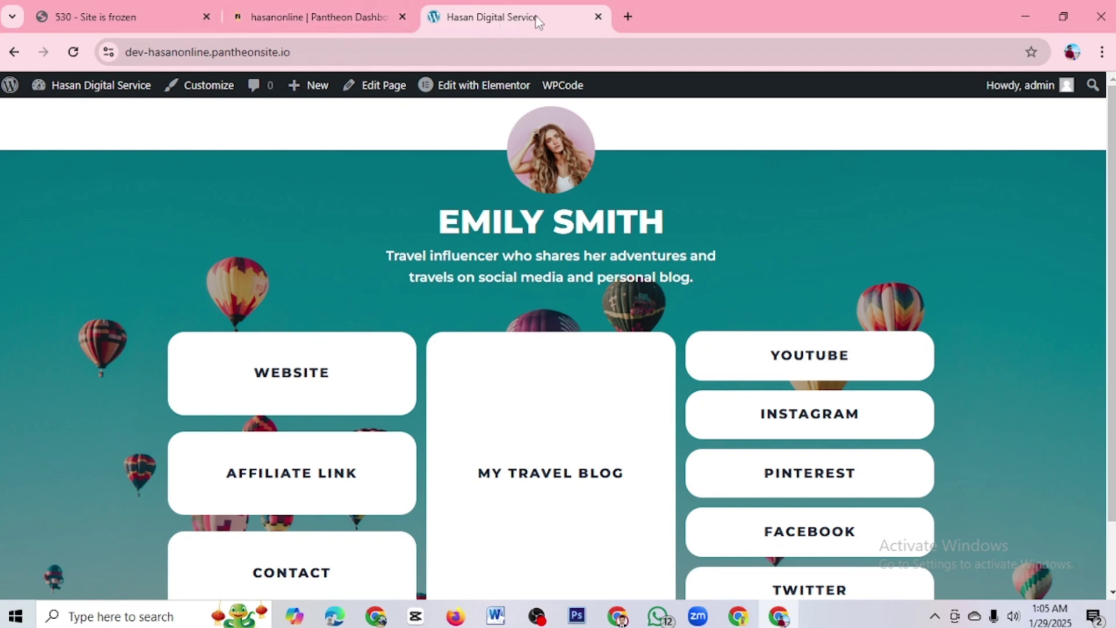
{"action": "mouse_move", "coordinate": [312, 23]}
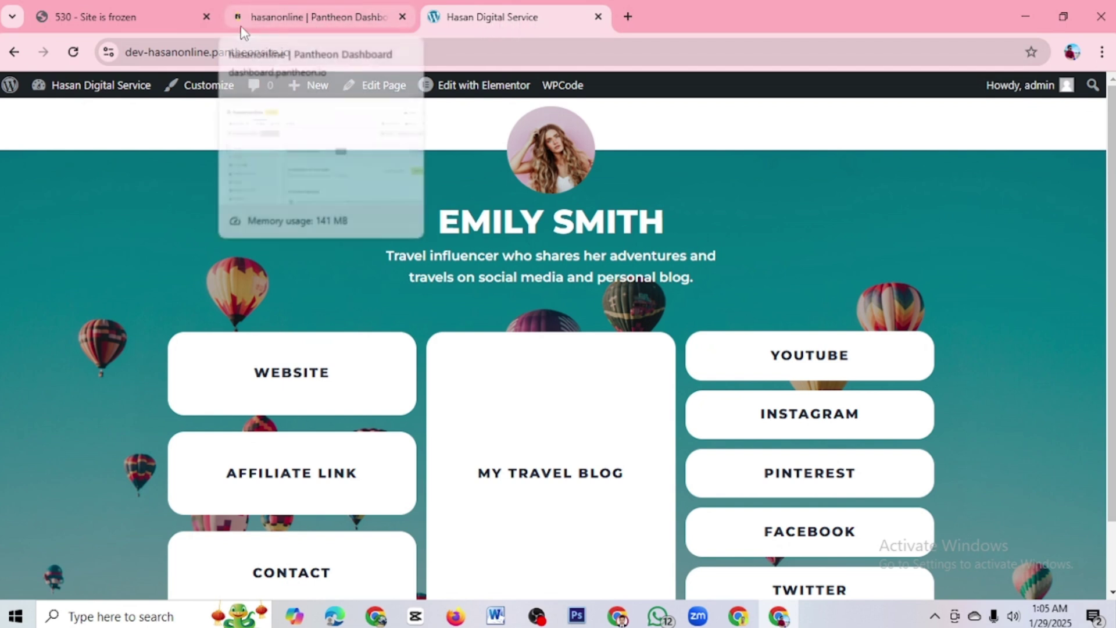